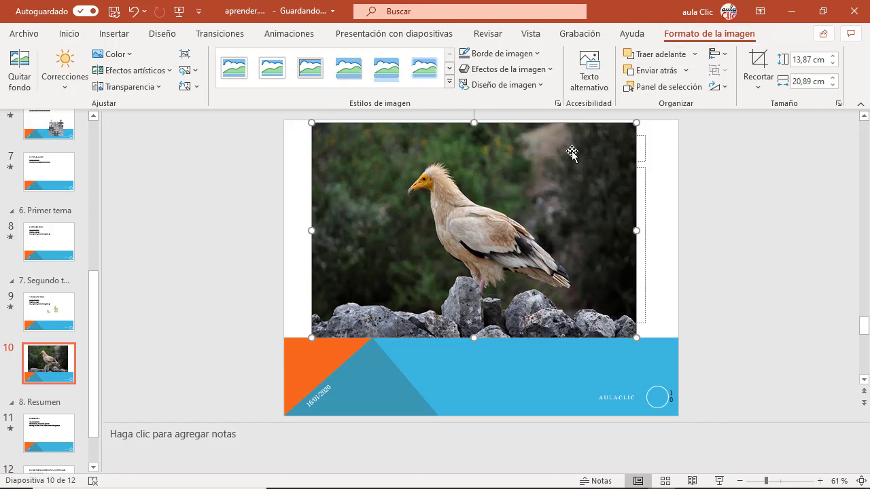
Step: Start background removal on the vulture photo with Quitar fondo
{"action": "left_click", "coordinate": [19, 74]}
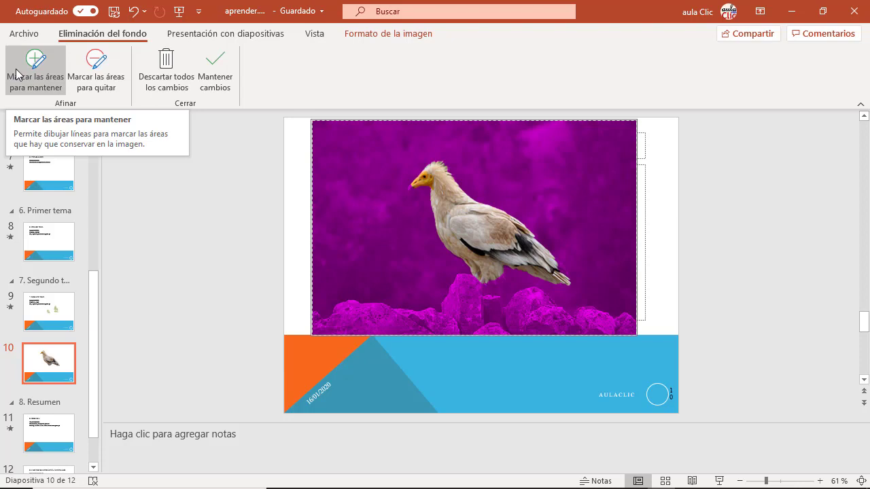
Step: Mark the lower-left rocks and the vulture's wing, leg and beak as areas to keep
{"action": "left_click", "coordinate": [16, 74]}
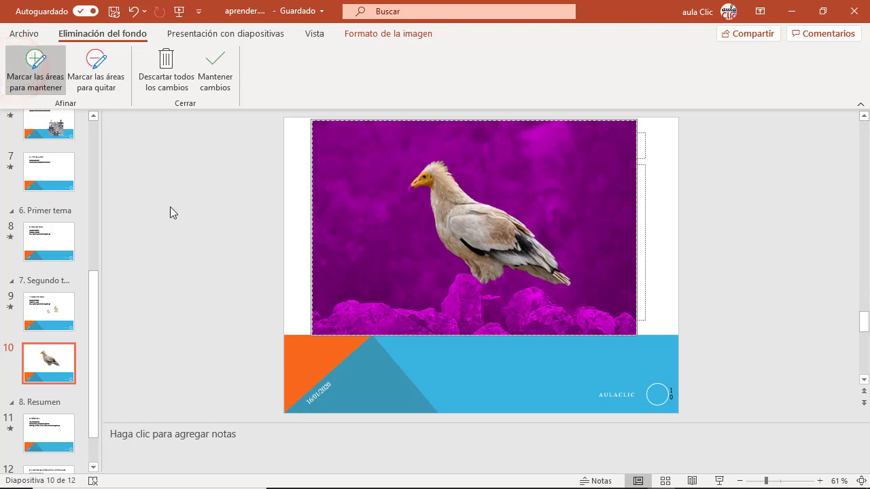
{"action": "mouse_move", "coordinate": [318, 327]}
{"action": "left_mouse_down"}
{"action": "mouse_move", "coordinate": [399, 315]}
{"action": "mouse_move", "coordinate": [626, 319]}
{"action": "left_mouse_up"}
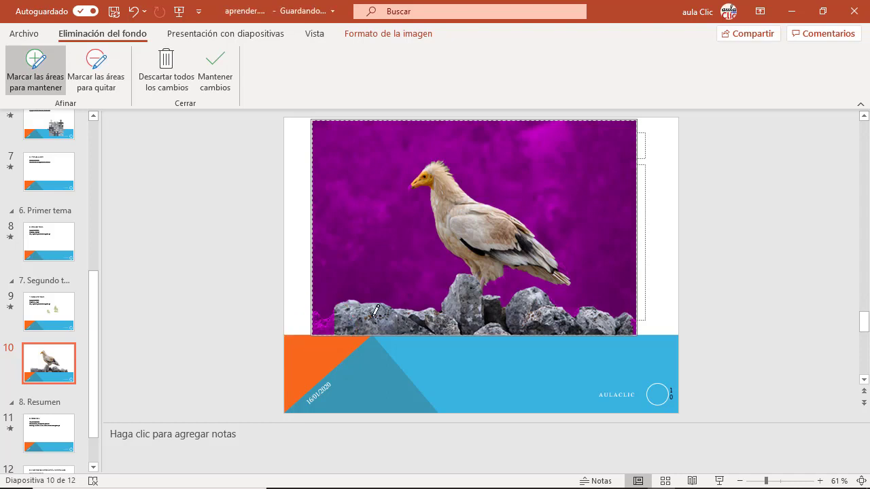
{"action": "left_click_drag", "start_coordinate": [316, 313], "coordinate": [344, 311]}
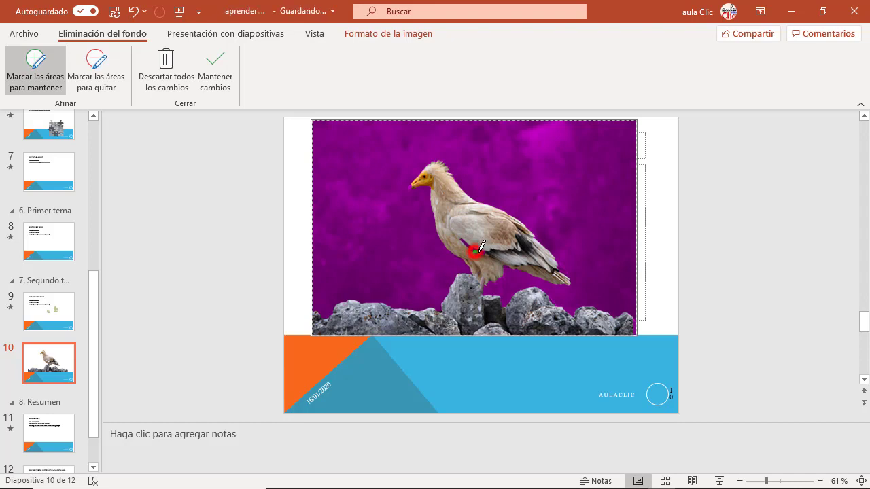
{"action": "left_click_drag", "start_coordinate": [476, 250], "coordinate": [464, 235]}
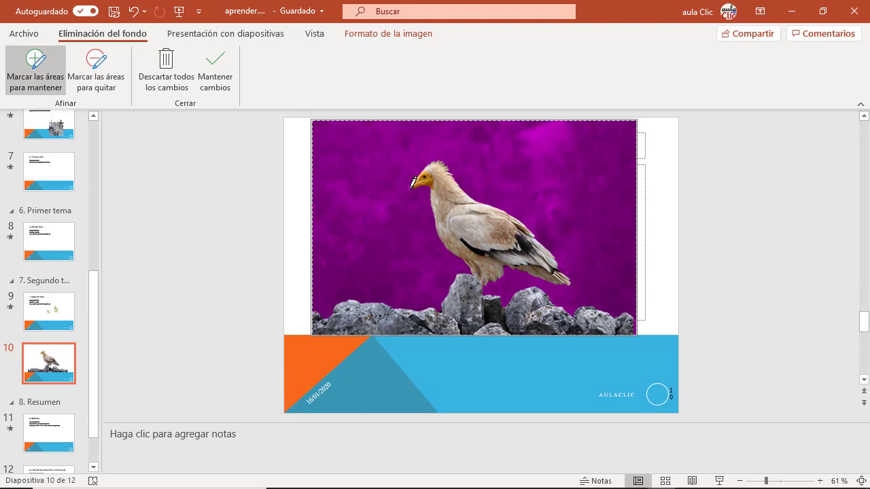
{"action": "left_click_drag", "start_coordinate": [410, 193], "coordinate": [416, 174]}
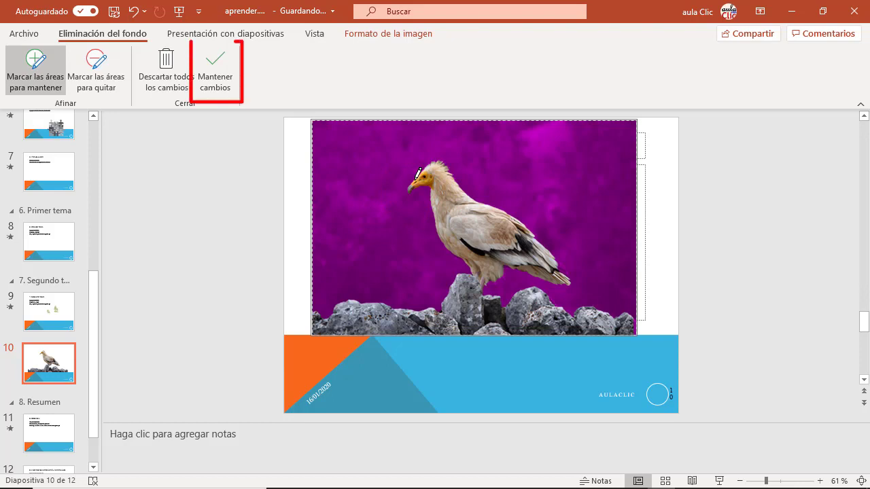
Step: Apply the cutout with Mantener cambios, then reopen Quitar fondo for refinement
{"action": "left_click", "coordinate": [218, 82]}
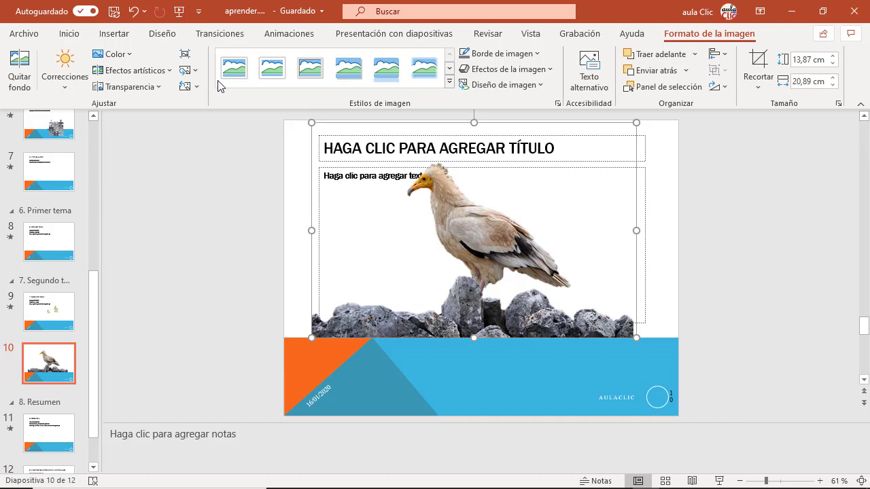
{"action": "left_click", "coordinate": [16, 77]}
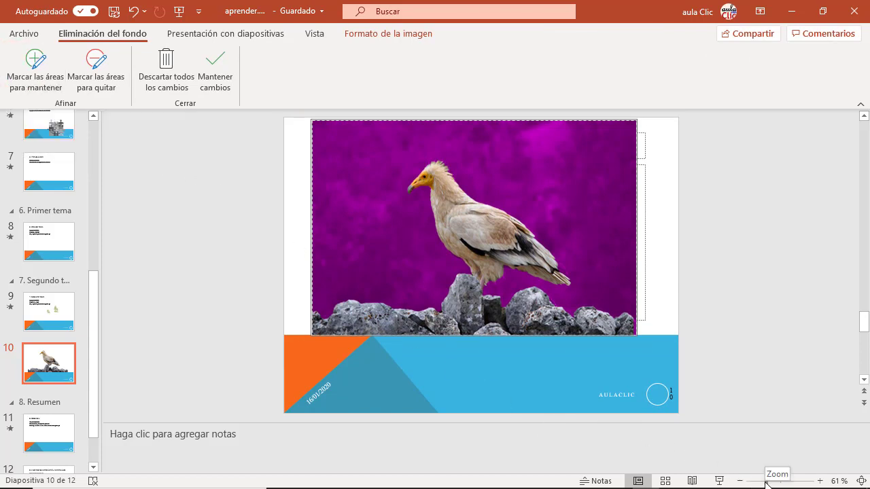
Step: Zoom in on the vulture and mark its crest and neck feathers to keep
{"action": "left_click_drag", "start_coordinate": [766, 483], "coordinate": [797, 483]}
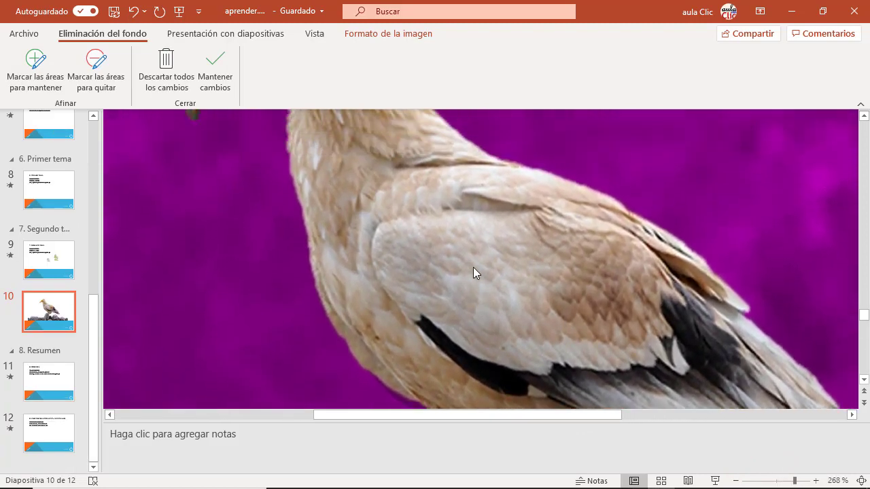
{"action": "scroll", "coordinate": [473, 267], "scroll_direction": "up", "scroll_amount": 5}
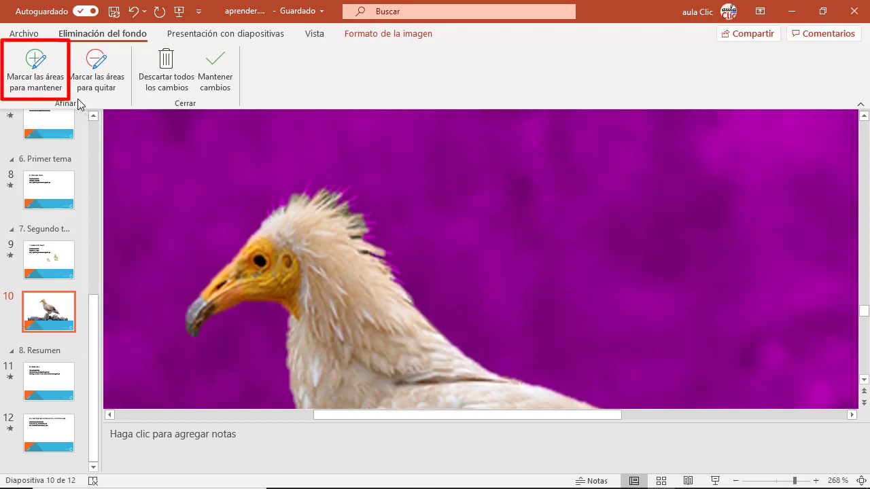
{"action": "left_click", "coordinate": [36, 62]}
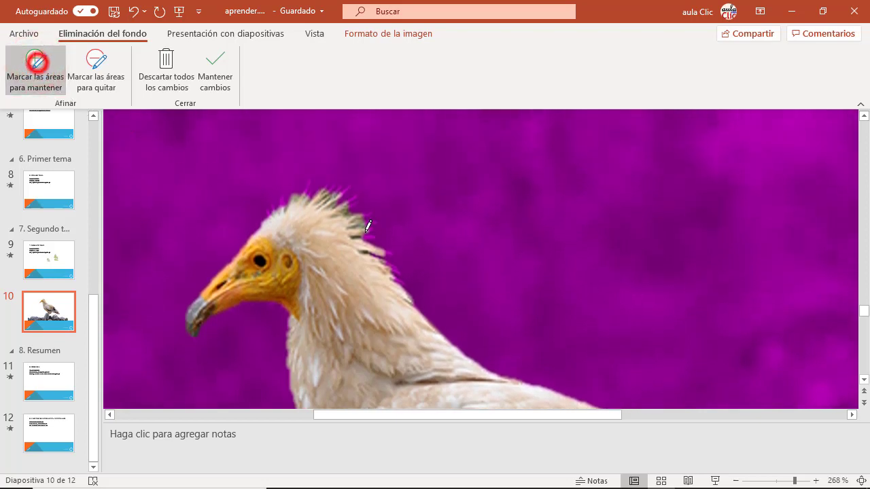
{"action": "left_click_drag", "start_coordinate": [360, 238], "coordinate": [371, 219]}
{"action": "left_click", "coordinate": [304, 196]}
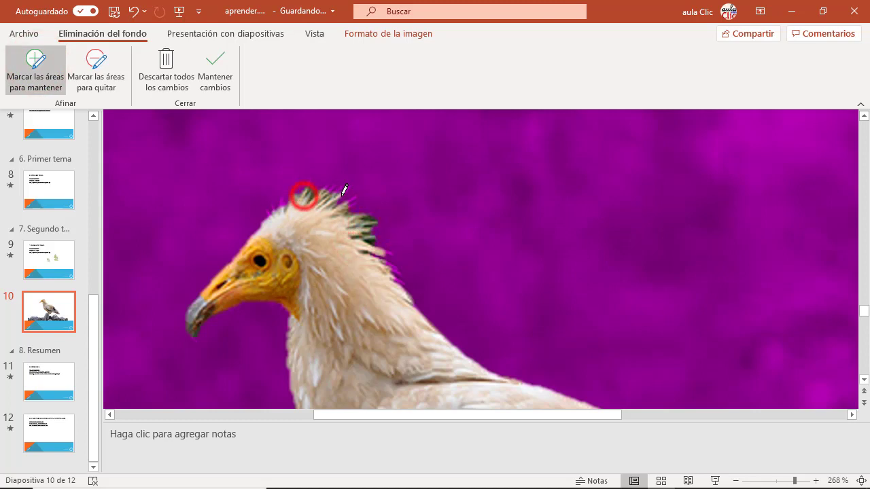
{"action": "left_click_drag", "start_coordinate": [345, 189], "coordinate": [272, 211]}
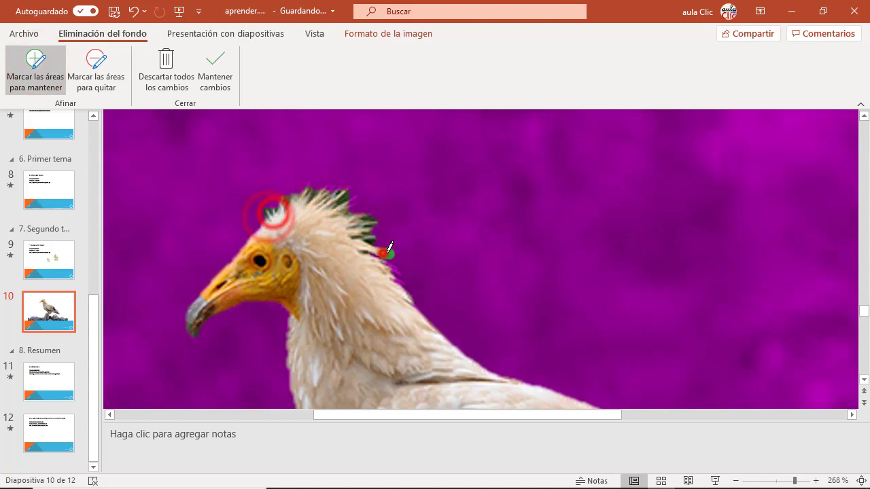
{"action": "left_click_drag", "start_coordinate": [388, 251], "coordinate": [399, 277]}
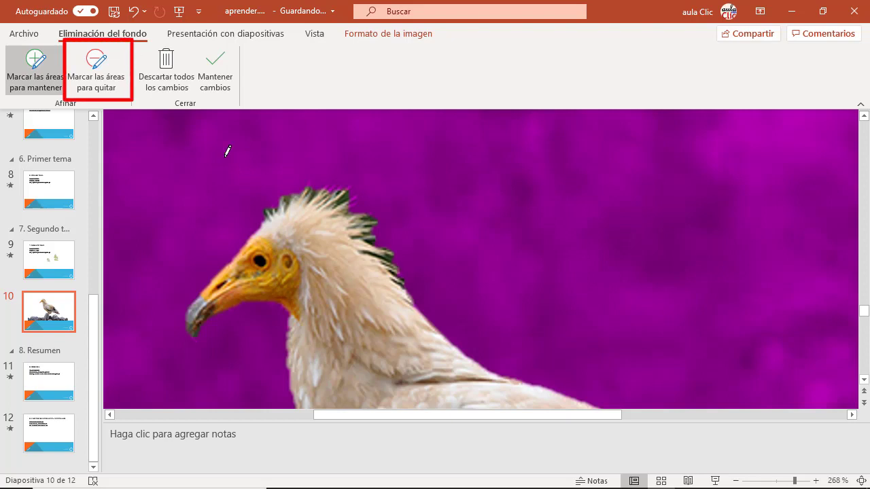
Step: Mark the stray crest and neck fringes for removal and apply the refined cutout
{"action": "left_click", "coordinate": [97, 82]}
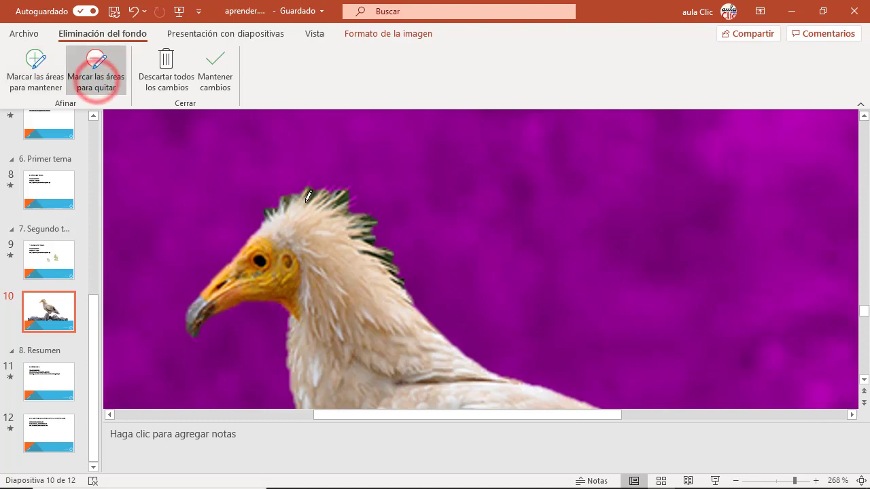
{"action": "left_click", "coordinate": [378, 223]}
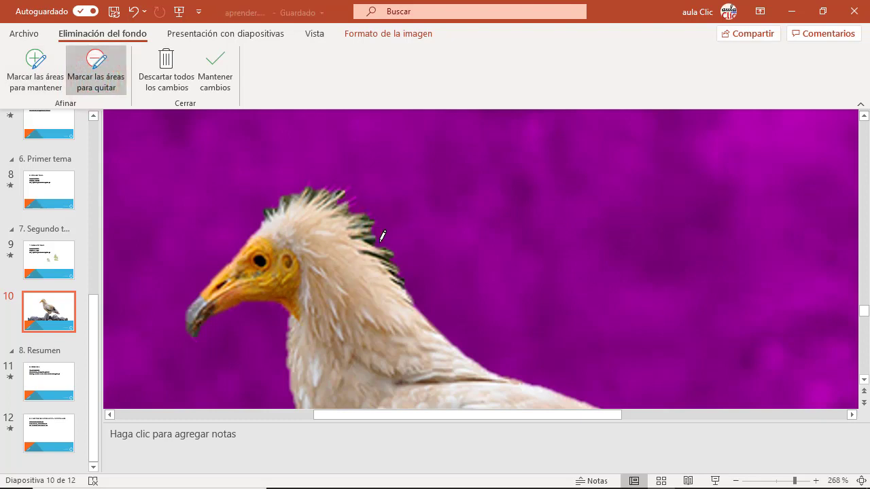
{"action": "left_click", "coordinate": [380, 237]}
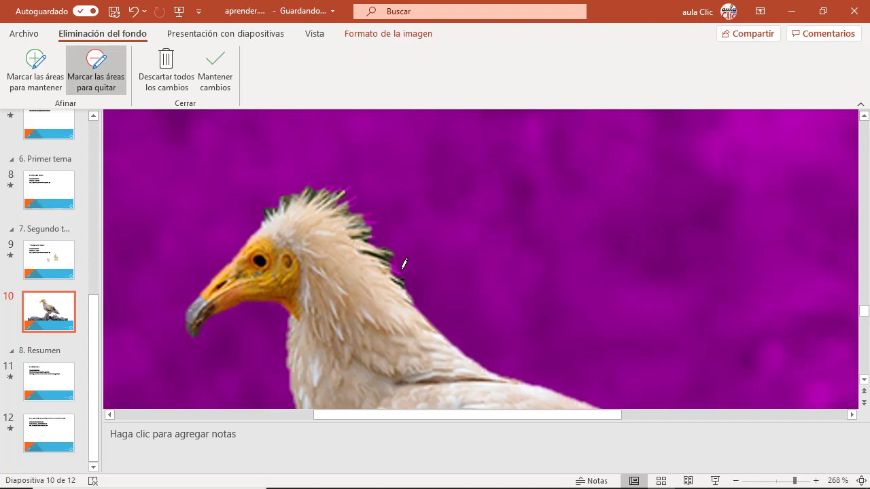
{"action": "left_click", "coordinate": [391, 257]}
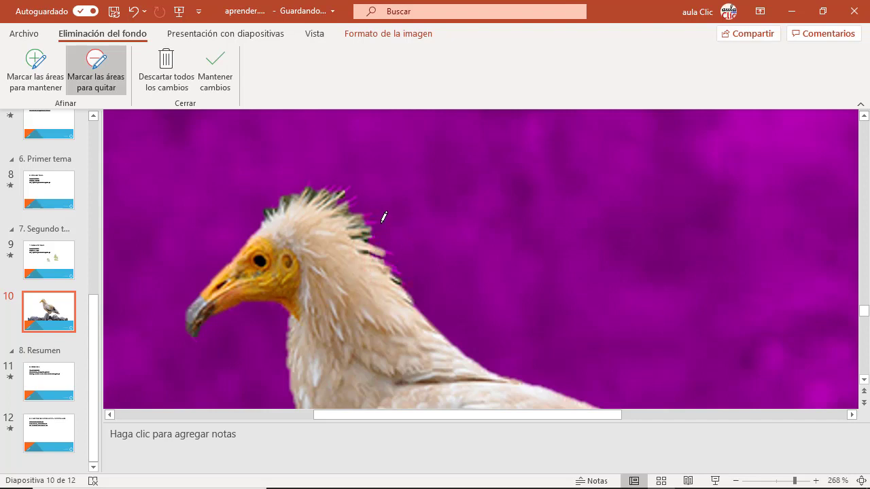
{"action": "left_click", "coordinate": [268, 208]}
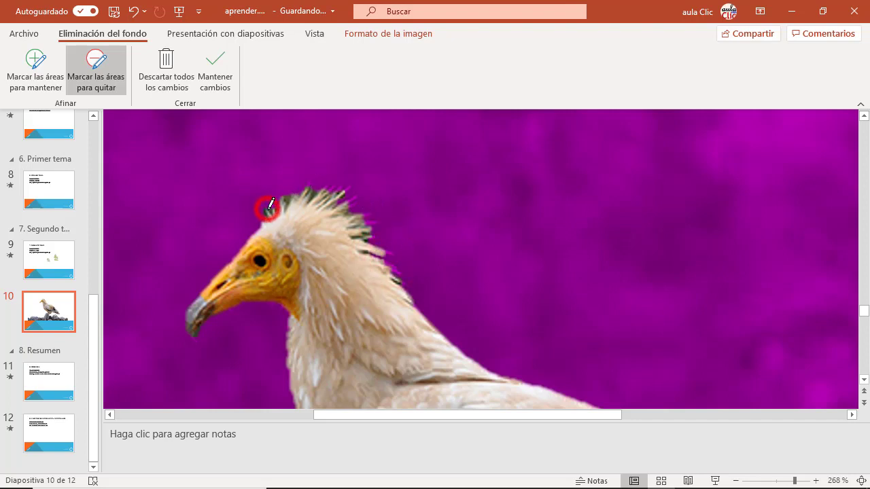
{"action": "left_click", "coordinate": [290, 192]}
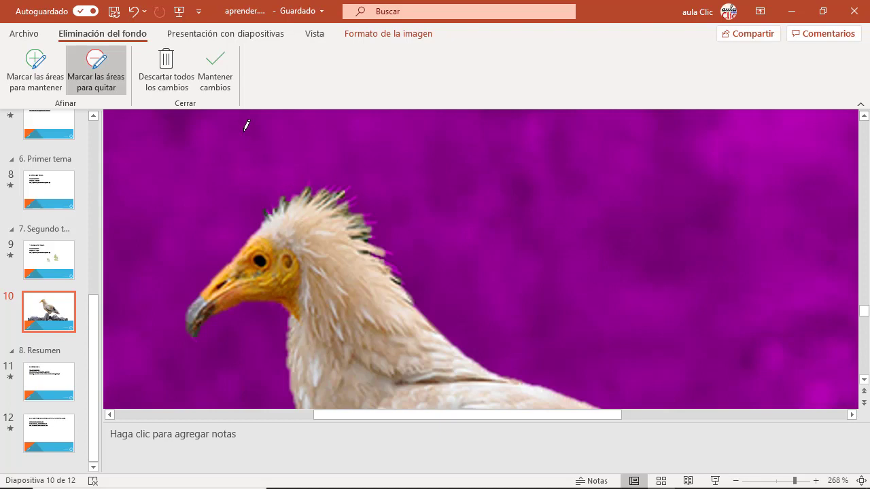
{"action": "left_click", "coordinate": [215, 72]}
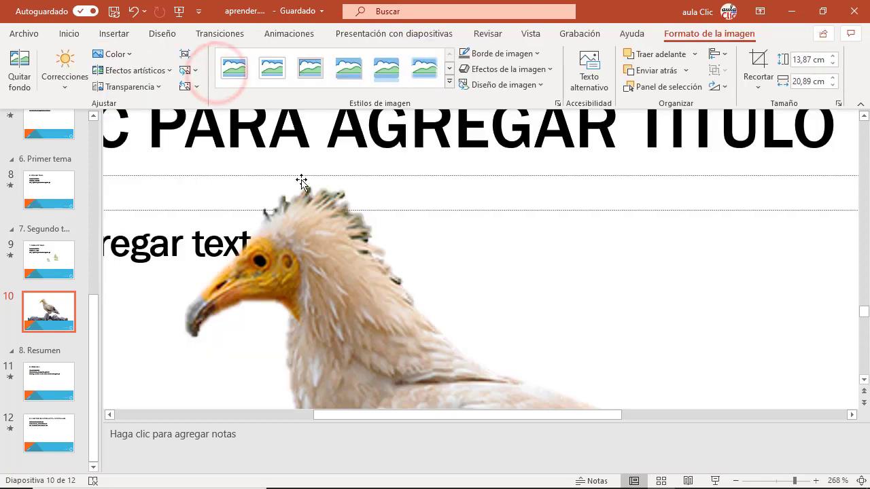
Step: Zoom out with the zoom slider to view the whole slide
{"action": "mouse_move", "coordinate": [779, 485]}
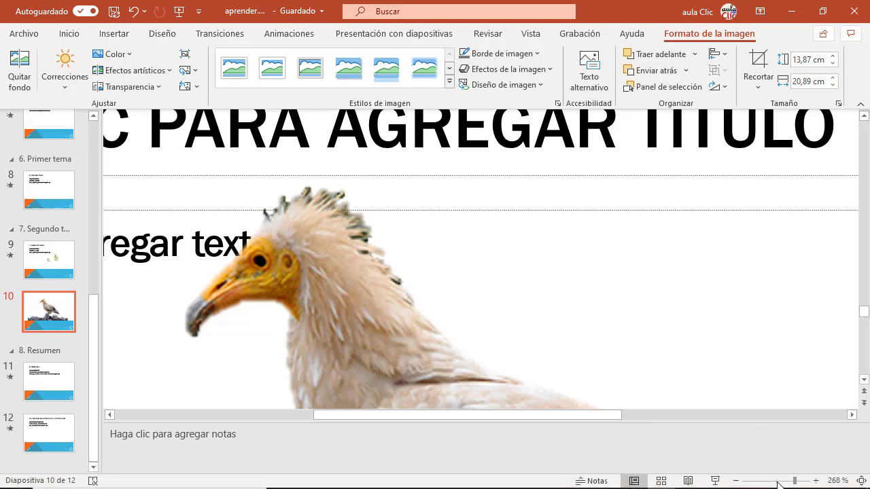
{"action": "left_click", "coordinate": [777, 483]}
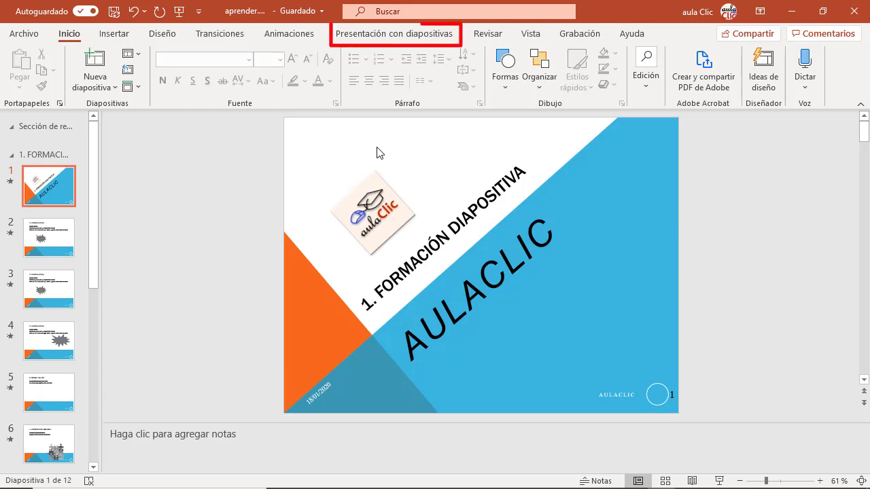
Step: Turn on always-use-subtitles and set the subtitle language to Inglés
{"action": "left_click", "coordinate": [376, 35]}
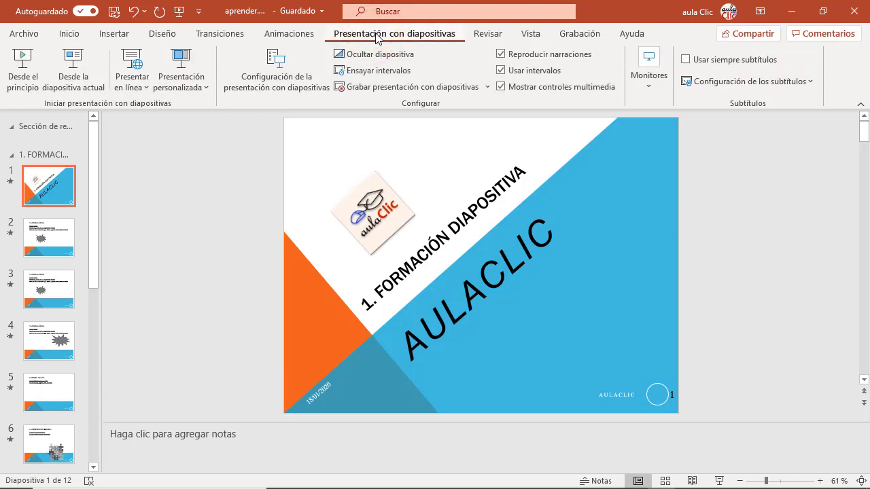
{"action": "left_click", "coordinate": [687, 60]}
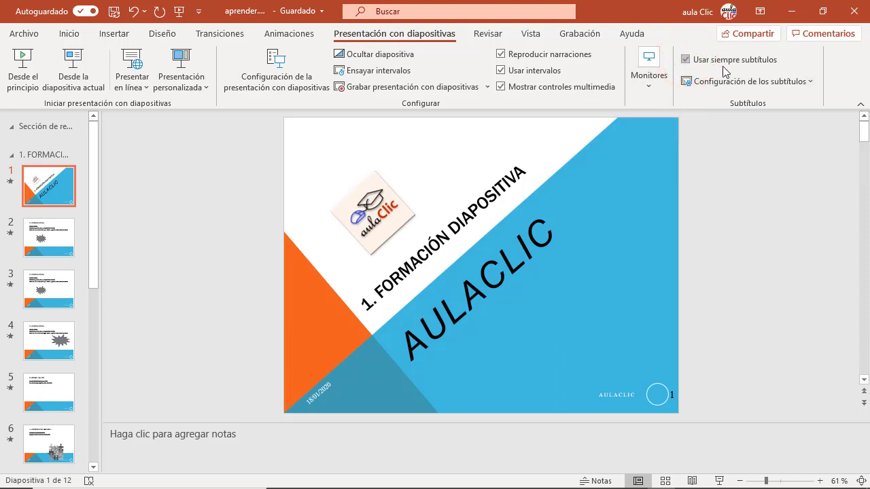
{"action": "left_click", "coordinate": [813, 82]}
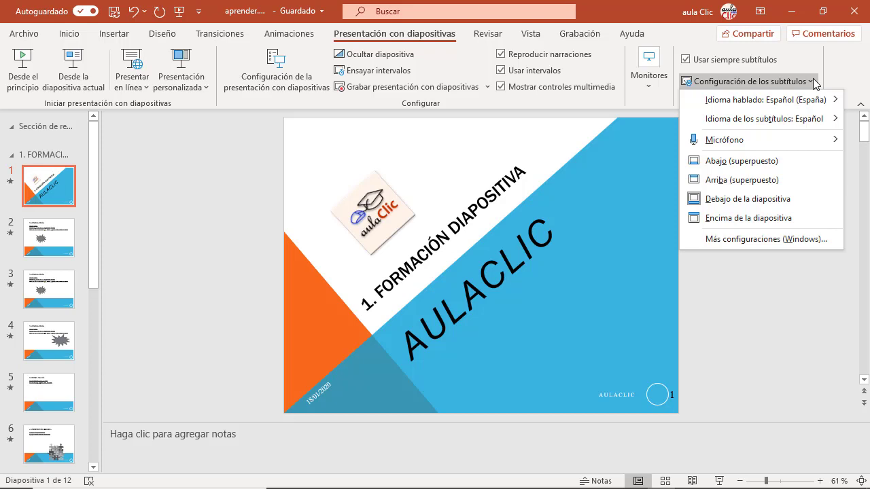
{"action": "mouse_move", "coordinate": [824, 125]}
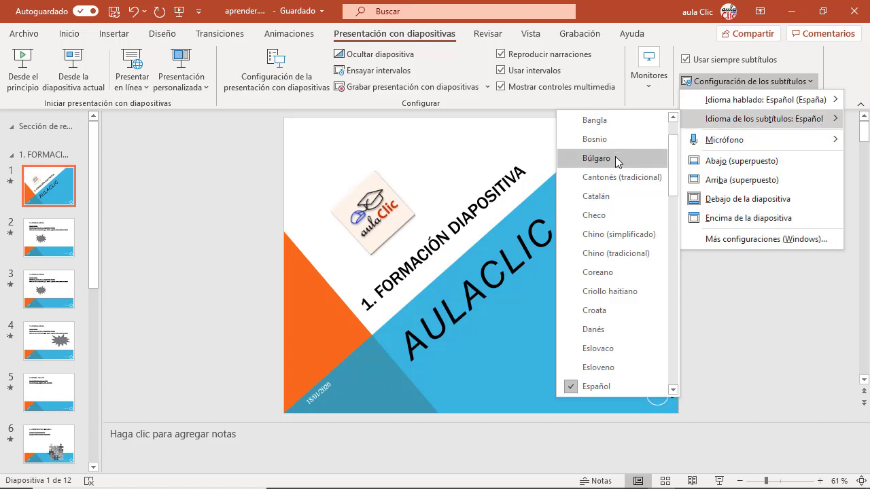
{"action": "scroll", "coordinate": [620, 360], "scroll_direction": "down", "scroll_amount": 5}
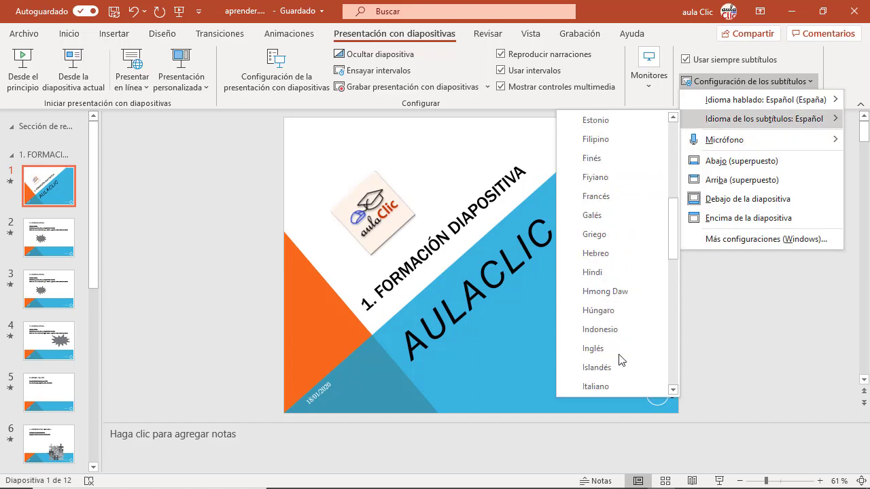
{"action": "left_click", "coordinate": [598, 348]}
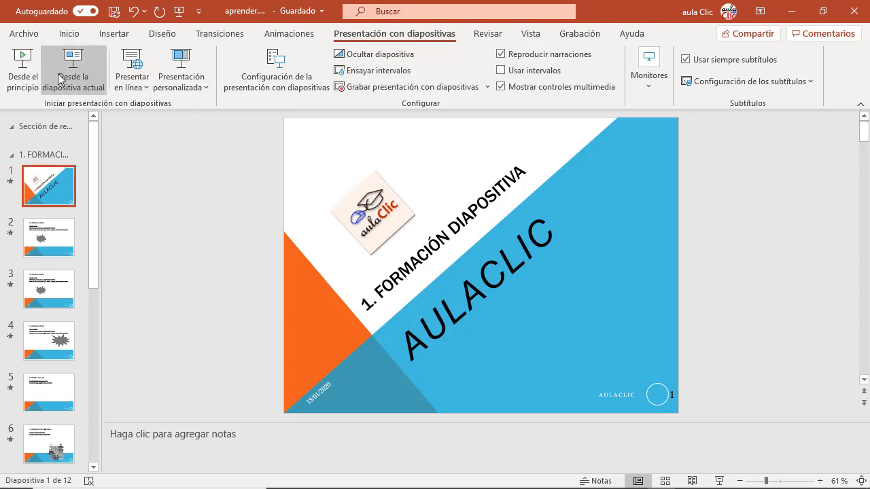
Step: Run the slideshow from the beginning, advance to slide 2, then end it
{"action": "left_click", "coordinate": [21, 63]}
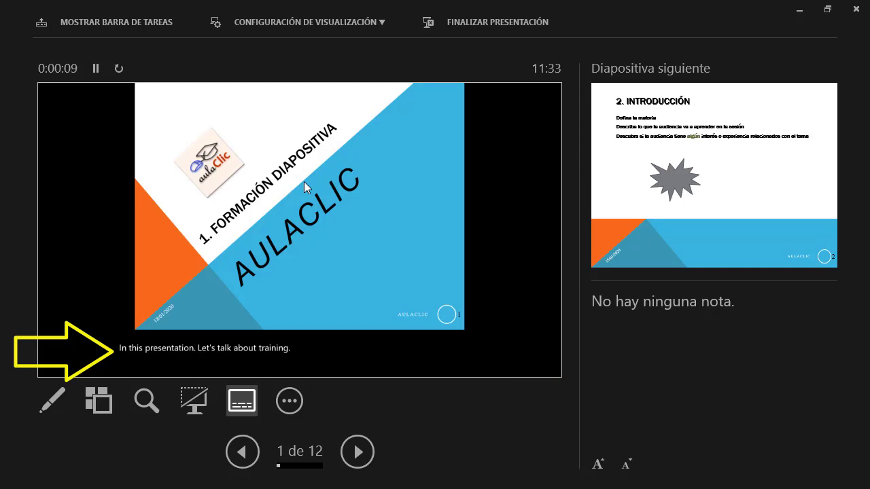
{"action": "left_click", "coordinate": [304, 181]}
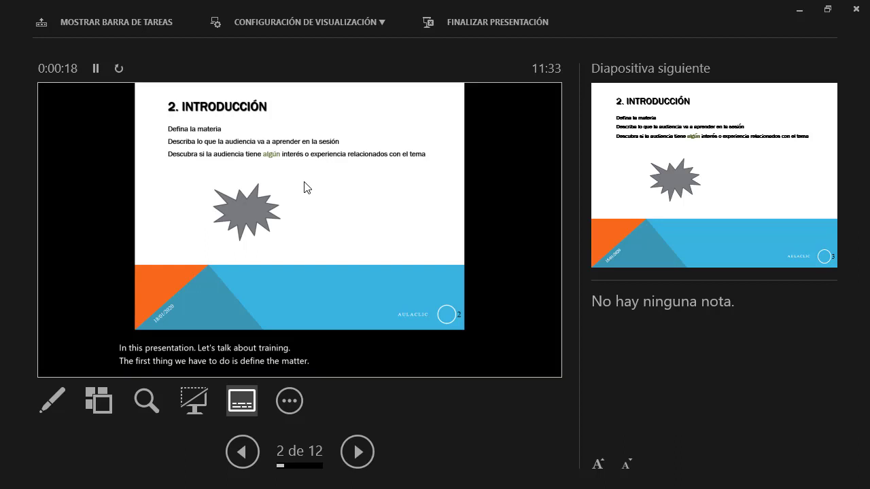
{"action": "left_click", "coordinate": [480, 23]}
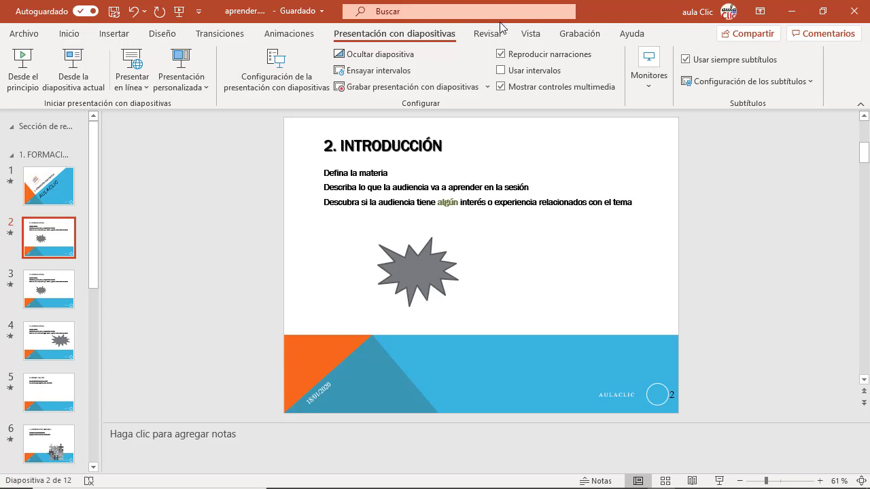
Step: Check the Micrófono input device under Configuración de los subtítulos
{"action": "left_click", "coordinate": [810, 87]}
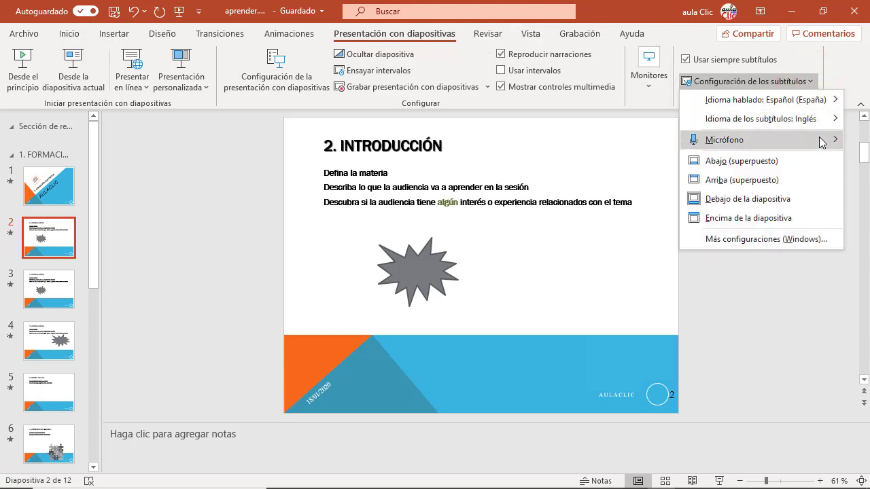
{"action": "mouse_move", "coordinate": [823, 142]}
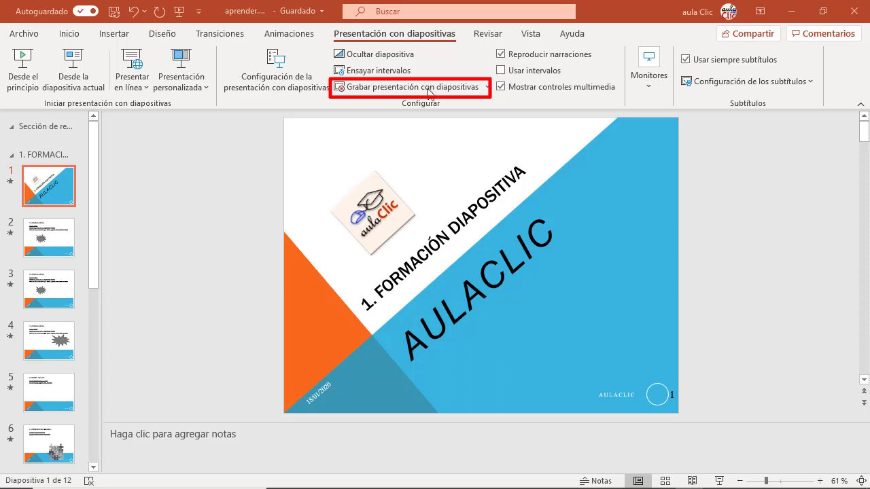
Step: Record audio-only narration for slides 1 and 2 with the camera off, then close the recorder
{"action": "left_click", "coordinate": [429, 87]}
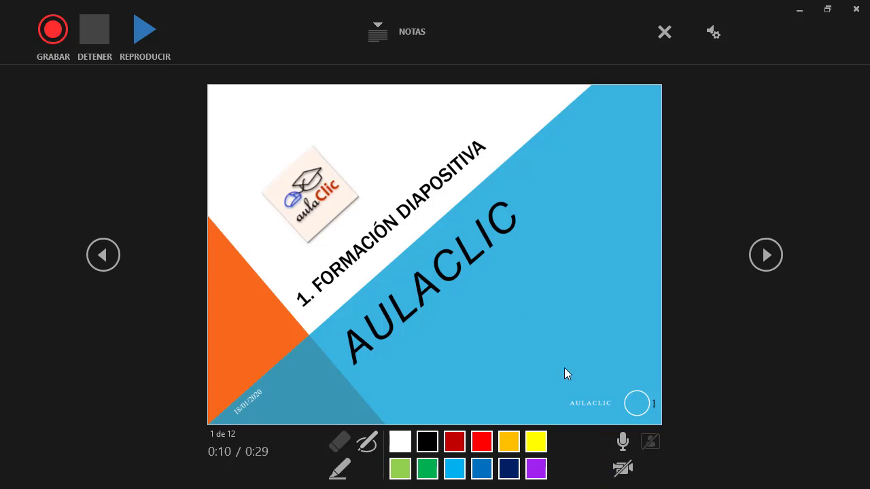
{"action": "left_click", "coordinate": [620, 472]}
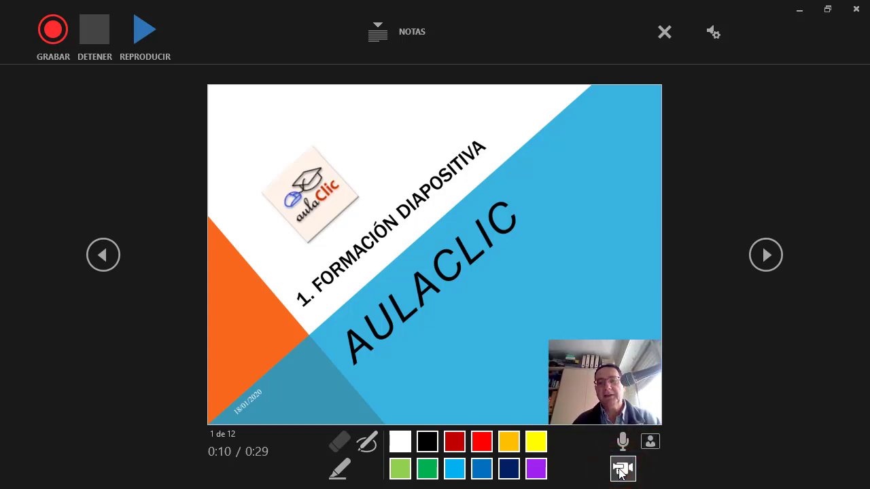
{"action": "left_click", "coordinate": [620, 471]}
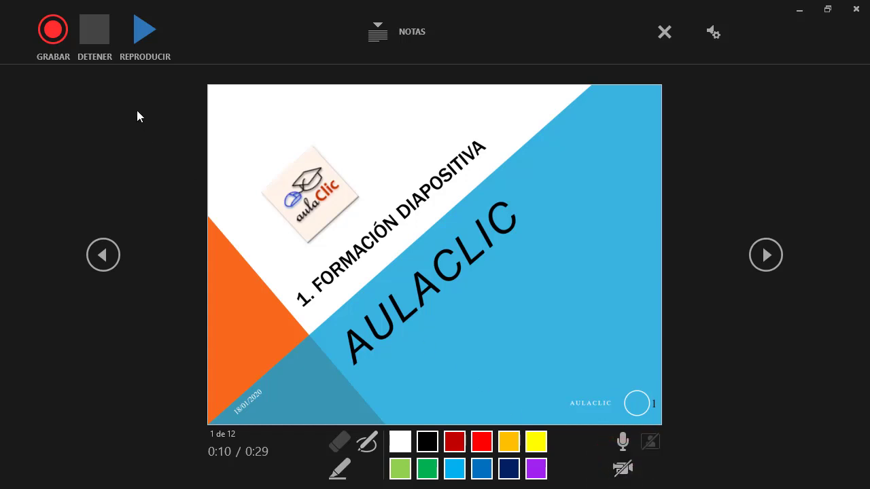
{"action": "left_click", "coordinate": [48, 35]}
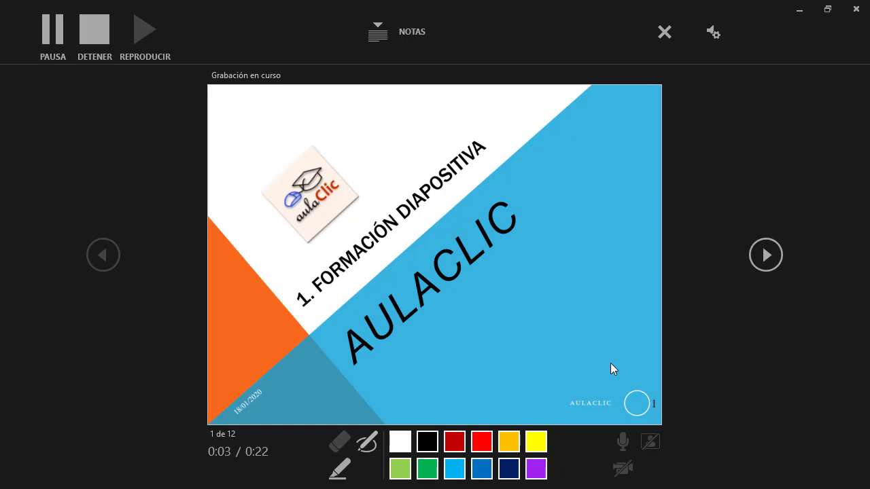
{"action": "left_click", "coordinate": [610, 364]}
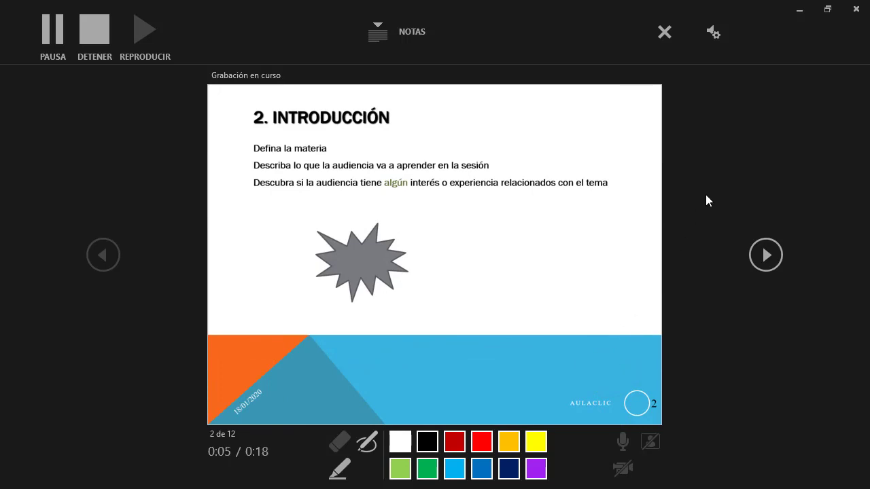
{"action": "left_click", "coordinate": [856, 9]}
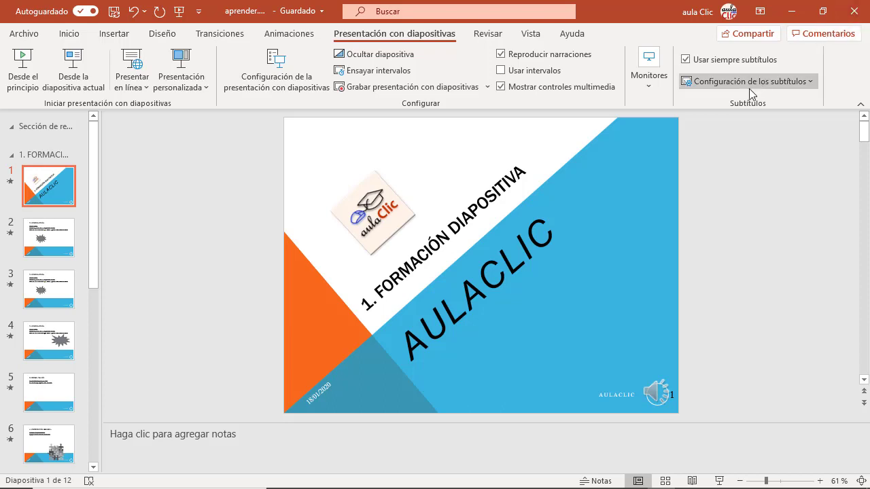
Step: Play slide 1's recorded narration, then confirm slide 2 has an audio icon and slide 3 has none
{"action": "mouse_move", "coordinate": [656, 393]}
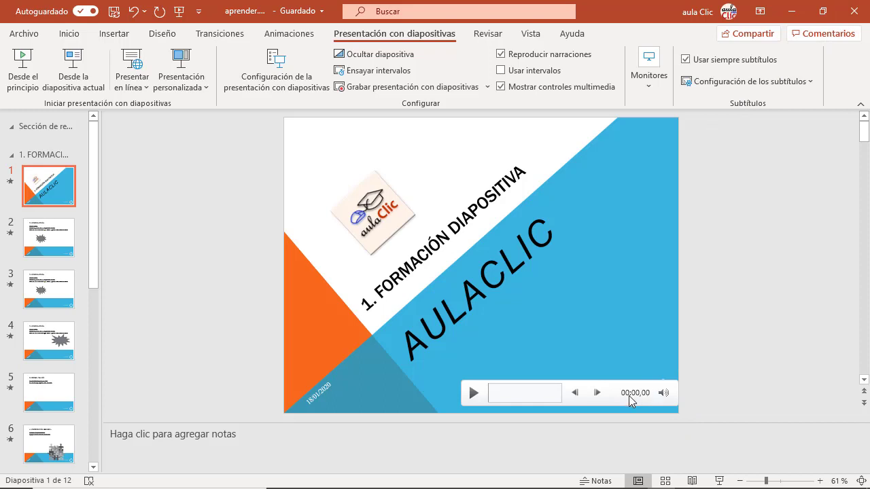
{"action": "left_click", "coordinate": [474, 393]}
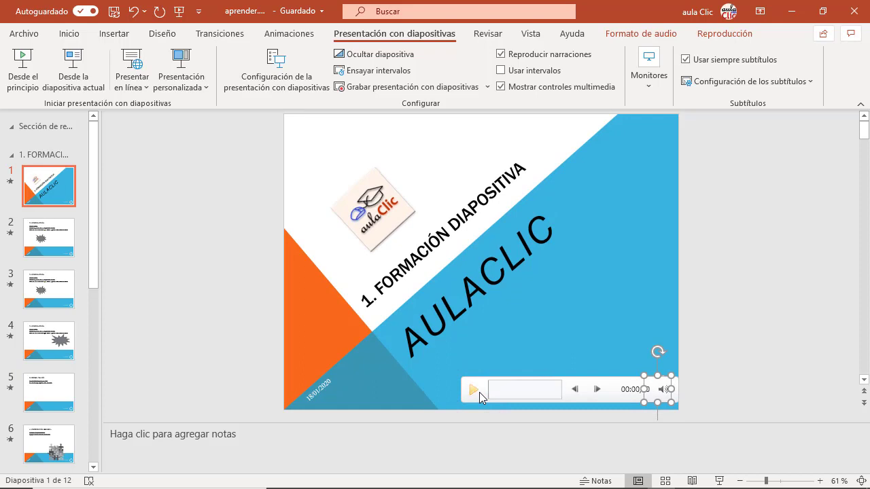
{"action": "left_click", "coordinate": [49, 242]}
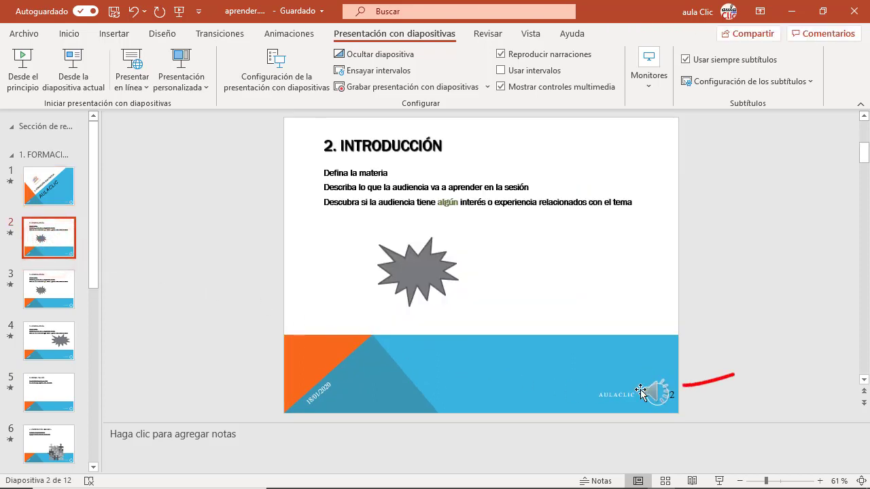
{"action": "mouse_move", "coordinate": [653, 394]}
{"action": "left_click", "coordinate": [61, 295]}
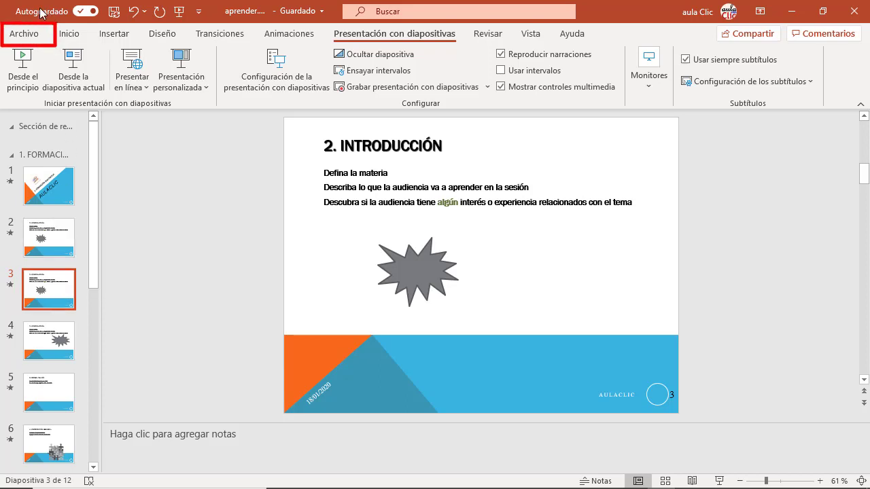
Step: In PowerPoint Options, Personalizar cinta de opciones, check the Grabación main tab and apply
{"action": "left_click", "coordinate": [22, 34]}
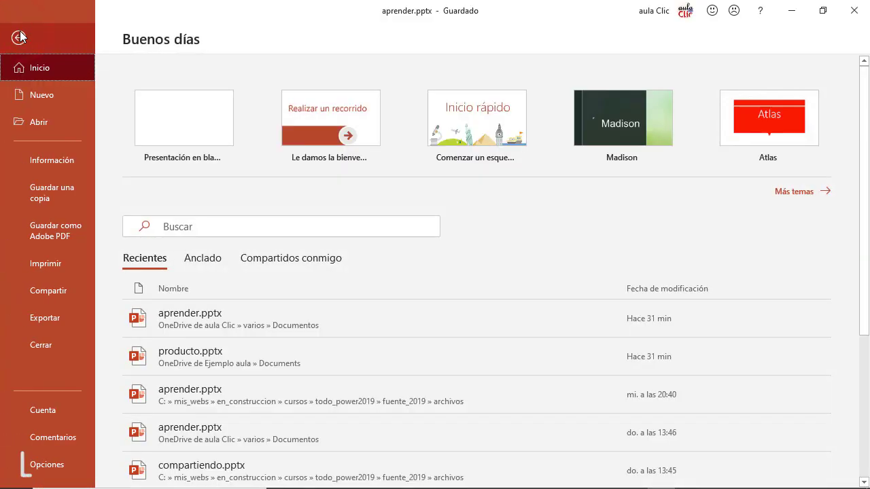
{"action": "left_click", "coordinate": [48, 465]}
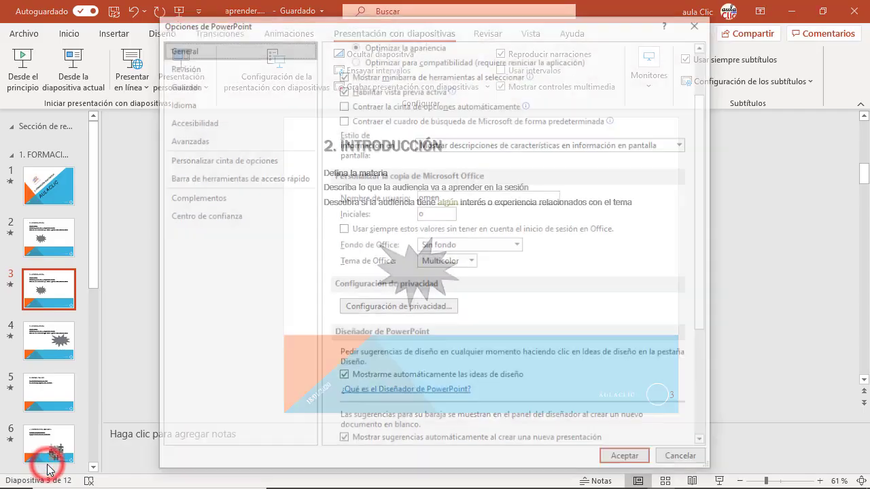
{"action": "left_click", "coordinate": [212, 160]}
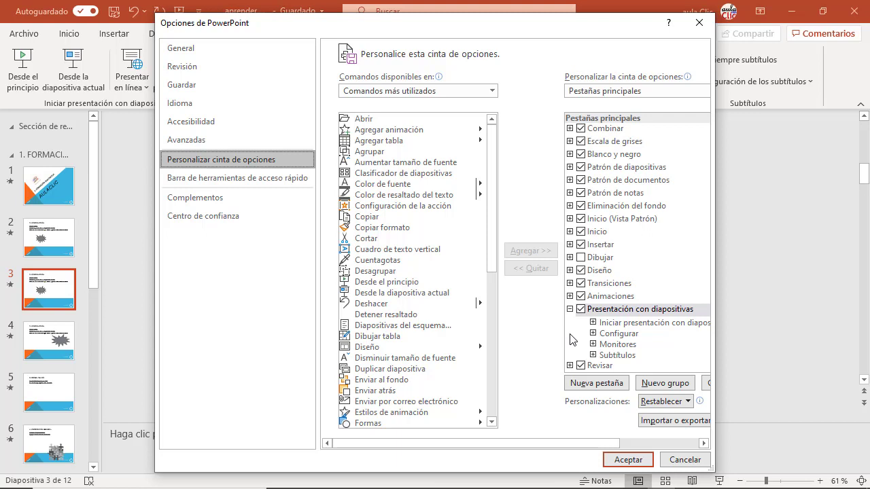
{"action": "scroll", "coordinate": [571, 340], "scroll_direction": "down", "scroll_amount": 1}
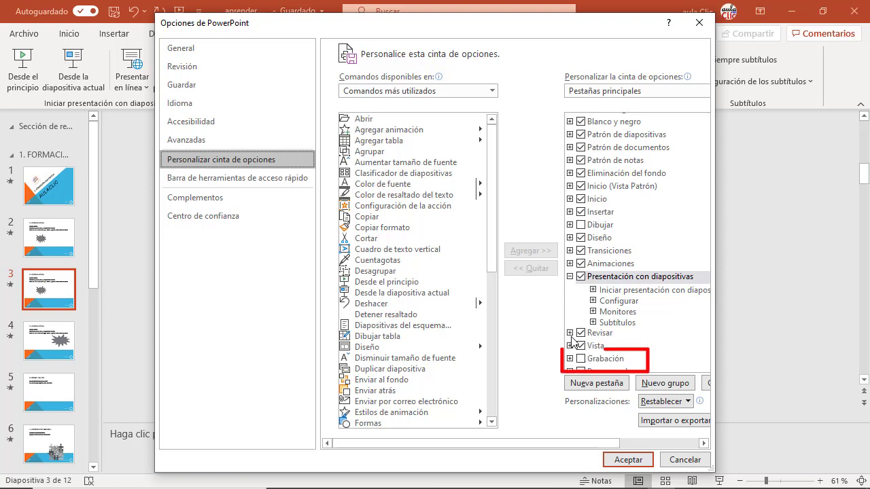
{"action": "left_click", "coordinate": [581, 359]}
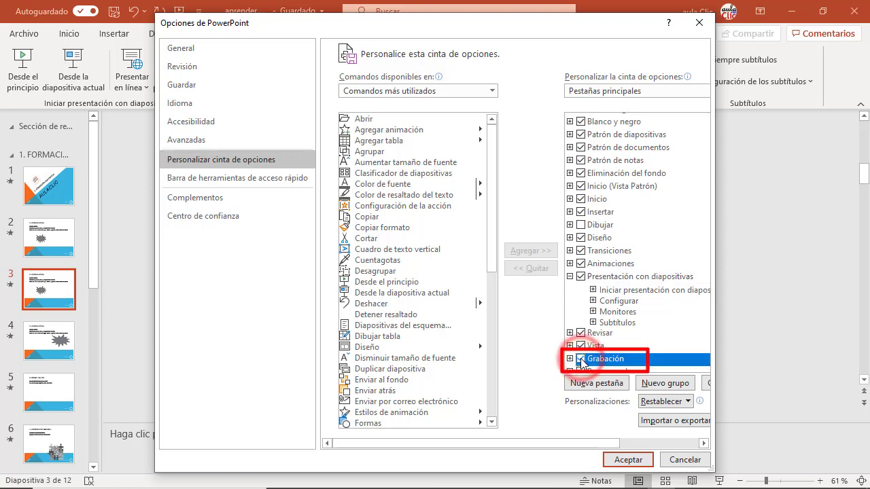
{"action": "left_click", "coordinate": [628, 460]}
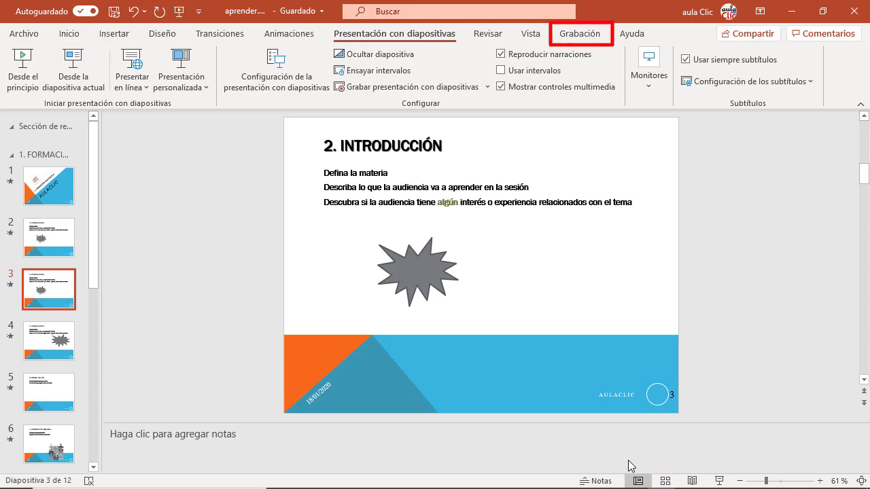
Step: Open the Grabación ribbon tab to show its recording, screen capture and export tools
{"action": "left_click", "coordinate": [576, 36]}
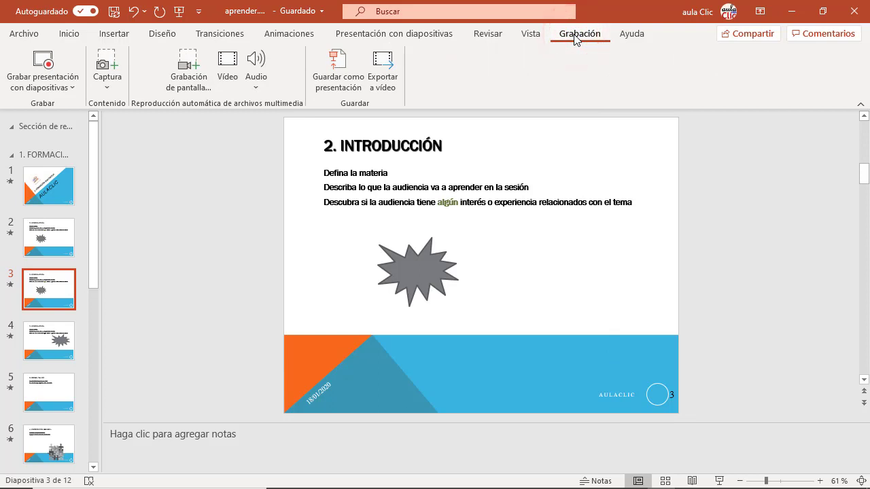